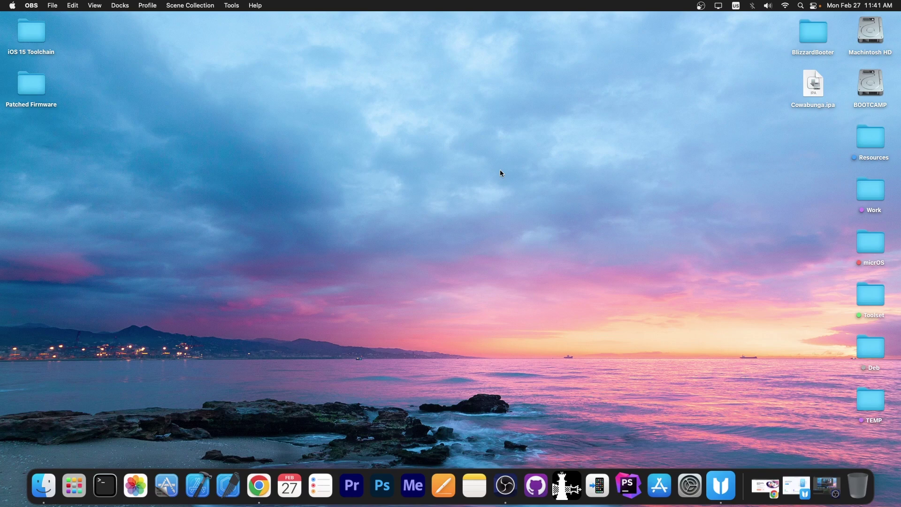
Remove the iPod touch's screen lock in 4uKey using the matching firmware, then return to the start page.
{"action": "left_click", "coordinate": [796, 485]}
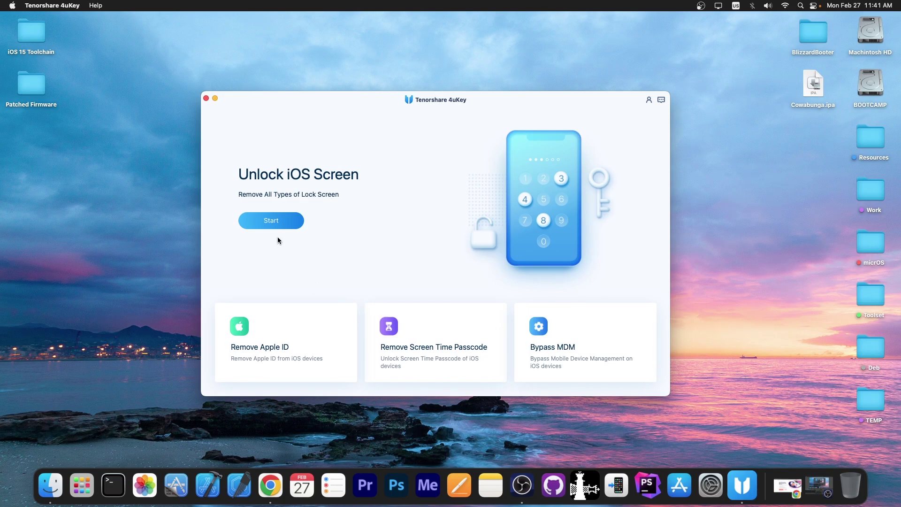
{"action": "left_click", "coordinate": [270, 223]}
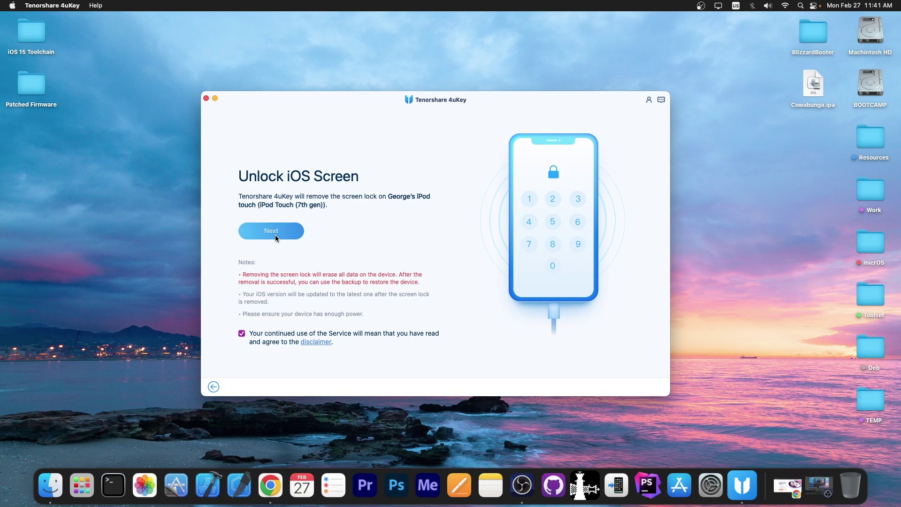
{"action": "left_click", "coordinate": [276, 232]}
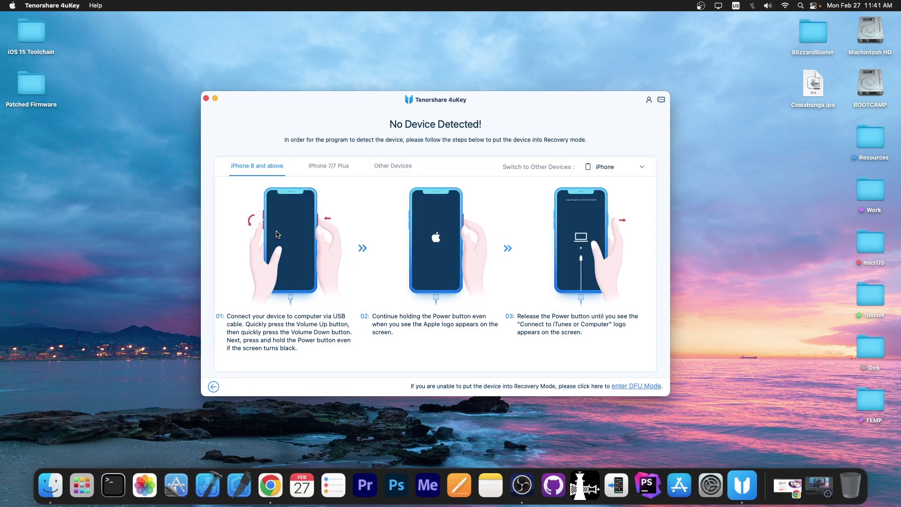
{"action": "left_click", "coordinate": [436, 300]}
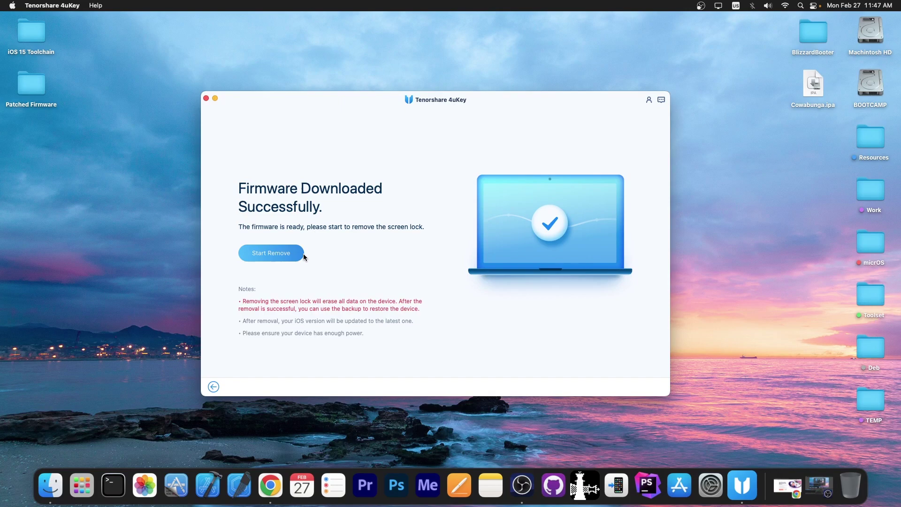
{"action": "left_click", "coordinate": [302, 254]}
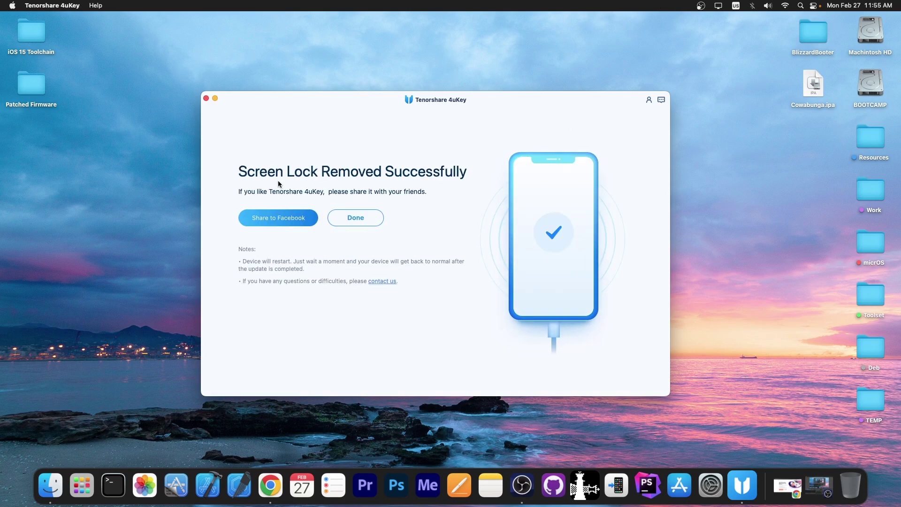
{"action": "left_click", "coordinate": [349, 218]}
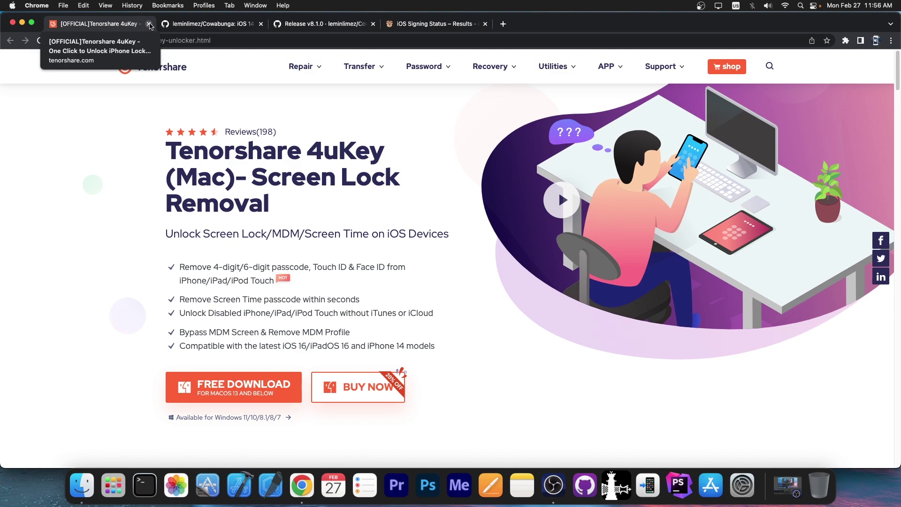
Close the Tenorshare tab and check the iOS 16.1.2 entry on the signing status page.
{"action": "left_click", "coordinate": [148, 24]}
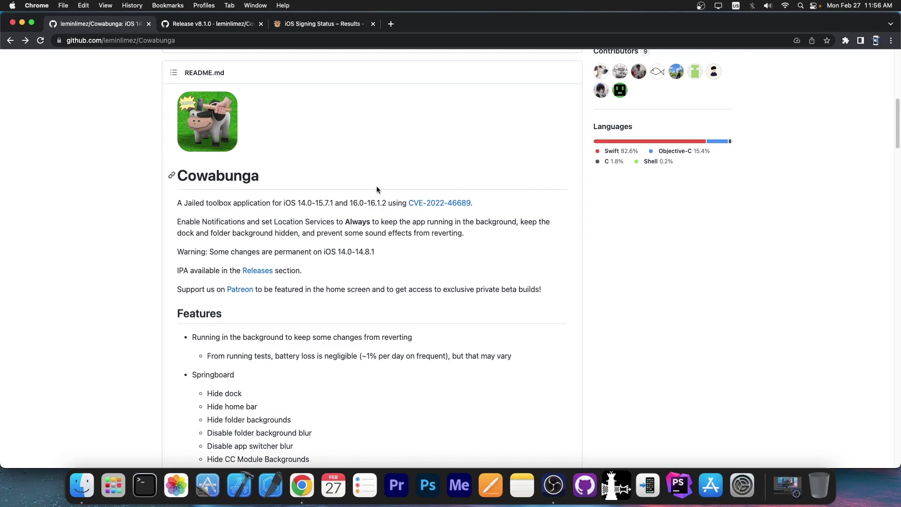
{"action": "key", "text": "super+3"}
{"action": "left_click_drag", "start_coordinate": [53, 259], "coordinate": [93, 259]}
{"action": "key", "text": "super+1"}
Read through the Cowabunga README's Features list down to the app screenshots.
{"action": "scroll", "coordinate": [464, 147], "scroll_direction": "down", "scroll_amount": 3}
{"action": "left_click_drag", "start_coordinate": [196, 254], "coordinate": [334, 365]}
{"action": "scroll", "coordinate": [358, 399], "scroll_direction": "down", "scroll_amount": 10}
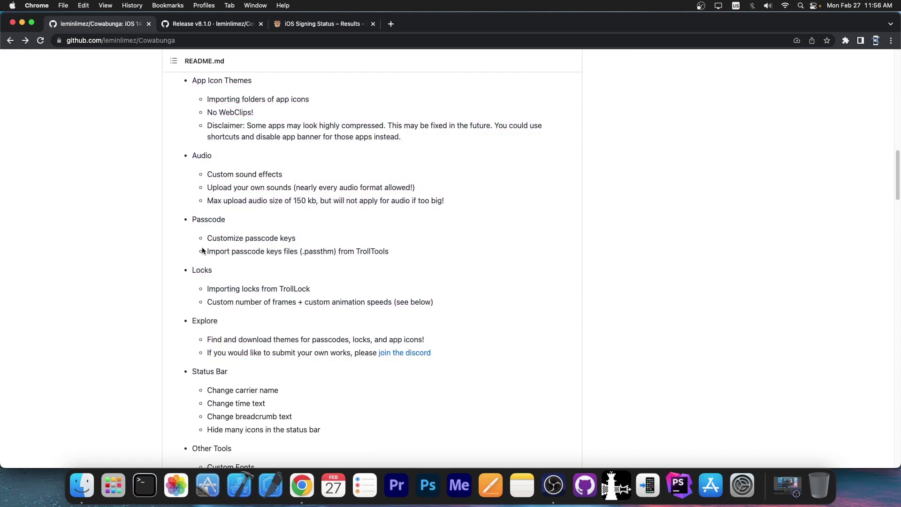
{"action": "scroll", "coordinate": [233, 222], "scroll_direction": "up", "scroll_amount": 2}
{"action": "scroll", "coordinate": [233, 222], "scroll_direction": "up", "scroll_amount": 2}
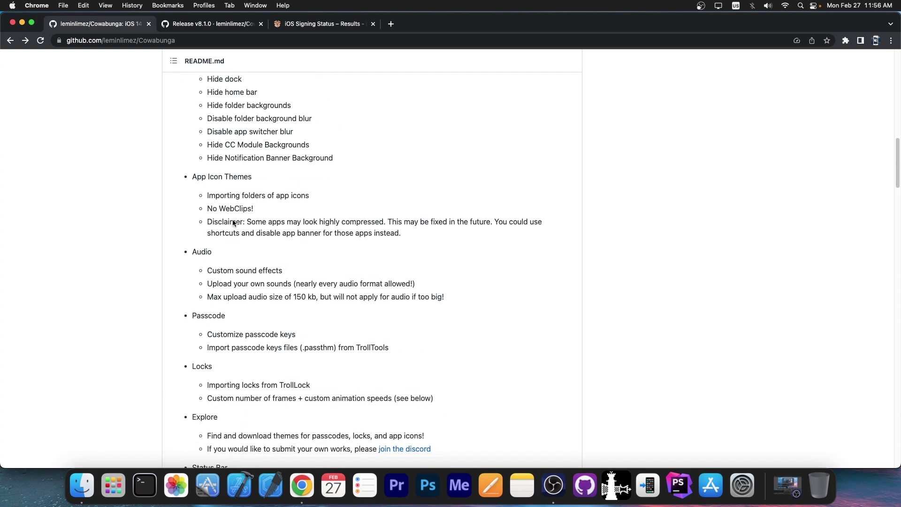
{"action": "scroll", "coordinate": [232, 221], "scroll_direction": "up", "scroll_amount": 4}
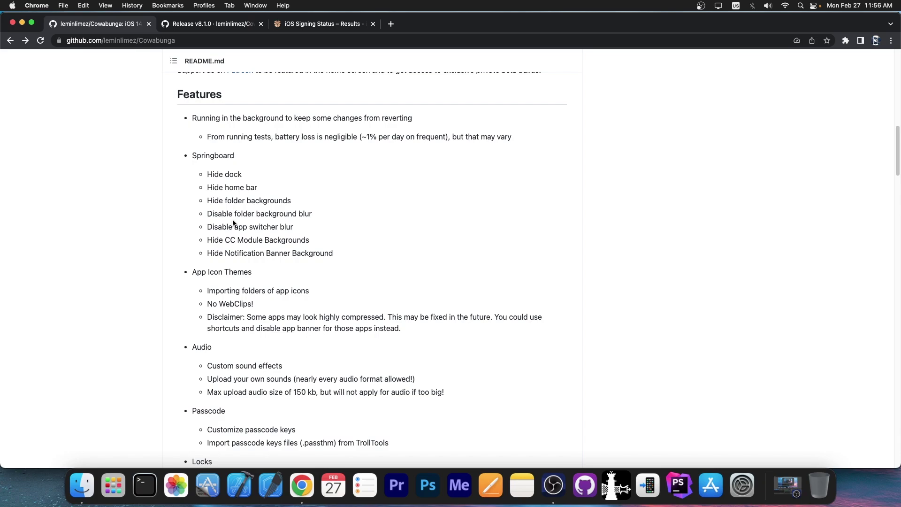
{"action": "scroll", "coordinate": [408, 195], "scroll_direction": "down", "scroll_amount": 5}
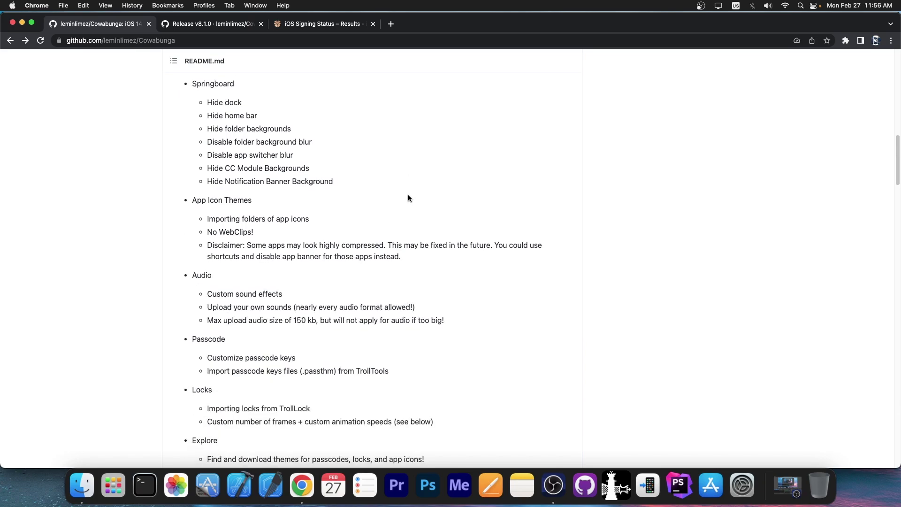
{"action": "scroll", "coordinate": [408, 195], "scroll_direction": "down", "scroll_amount": 7}
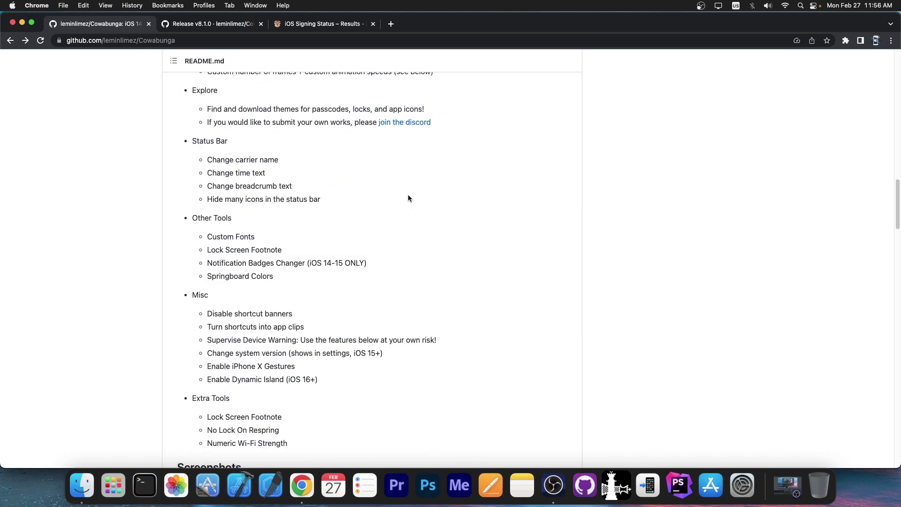
{"action": "scroll", "coordinate": [407, 197], "scroll_direction": "down", "scroll_amount": 12}
{"action": "scroll", "coordinate": [408, 197], "scroll_direction": "up", "scroll_amount": 3}
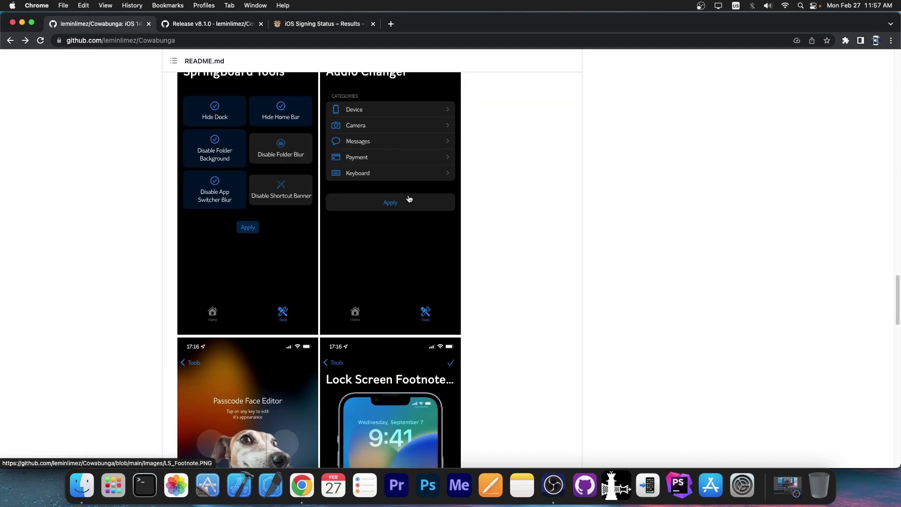
{"action": "scroll", "coordinate": [408, 198], "scroll_direction": "down", "scroll_amount": 7}
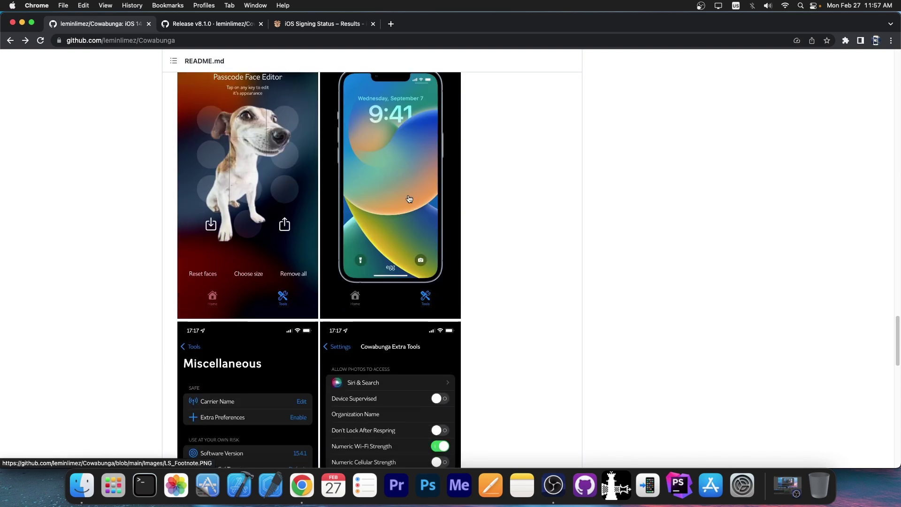
Switch to the Release v8.1.0 tab and read through its list of changes.
{"action": "left_click", "coordinate": [254, 24]}
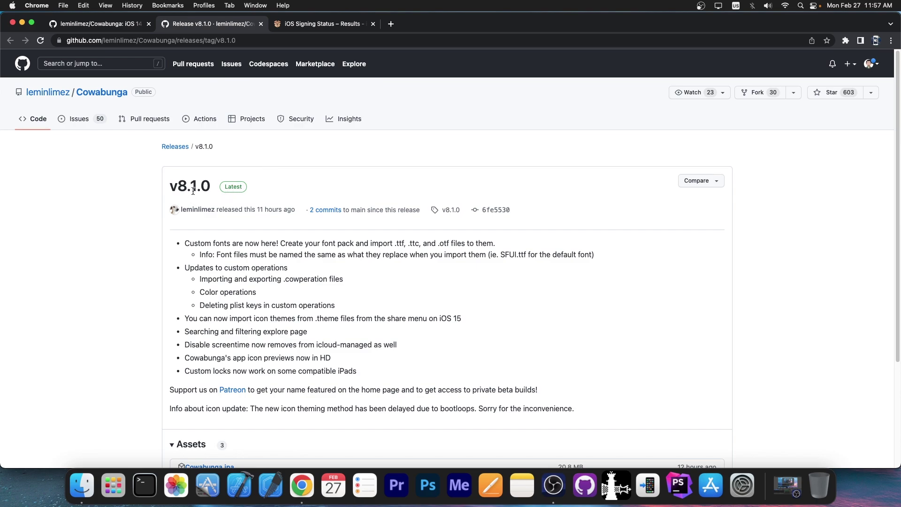
{"action": "left_click_drag", "start_coordinate": [183, 244], "coordinate": [304, 359]}
{"action": "left_click", "coordinate": [331, 316]}
Confirm Cowabunga.ipa already sits on the desktop, then bring Chrome back.
{"action": "left_click", "coordinate": [22, 25]}
{"action": "left_click", "coordinate": [814, 84]}
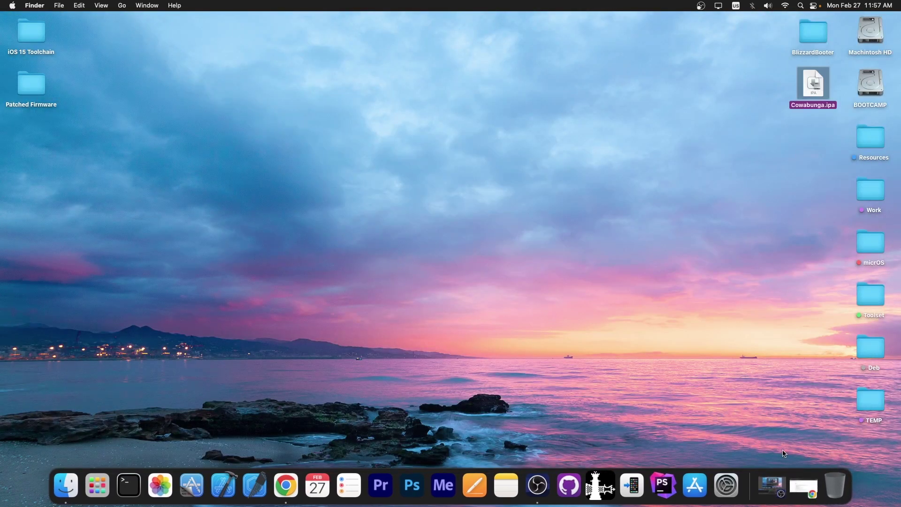
{"action": "left_click", "coordinate": [804, 486]}
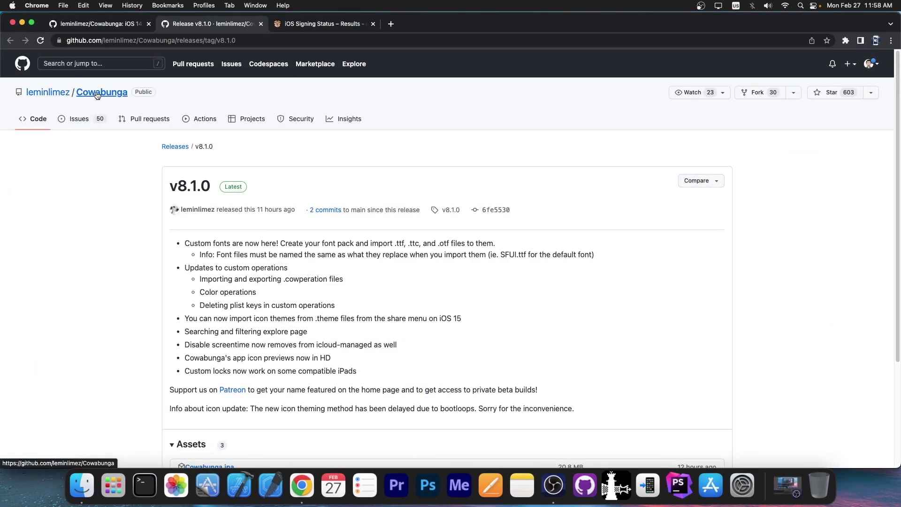
From Cowabunga's Releases page, start the Cowabunga.ipa download, cancel the duplicate save, and minimize Chrome.
{"action": "left_click", "coordinate": [97, 94]}
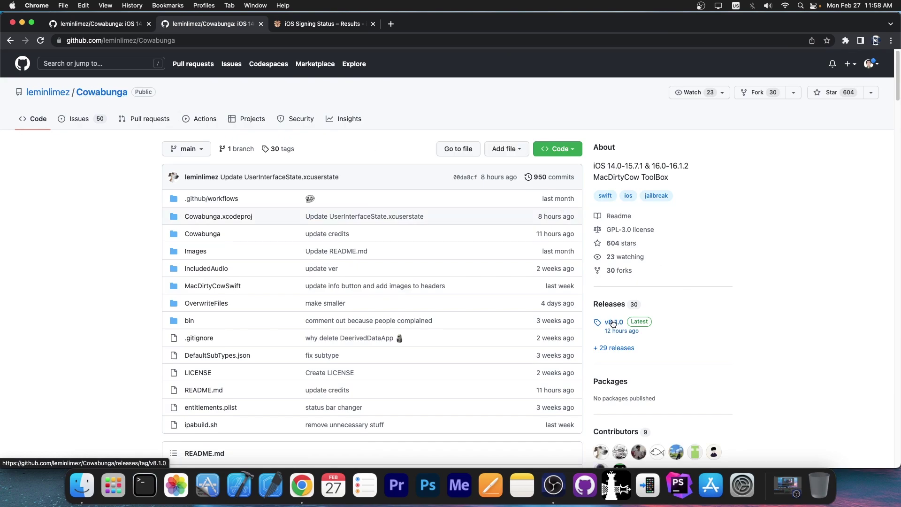
{"action": "left_click", "coordinate": [610, 304]}
{"action": "scroll", "coordinate": [305, 181], "scroll_direction": "down", "scroll_amount": 1}
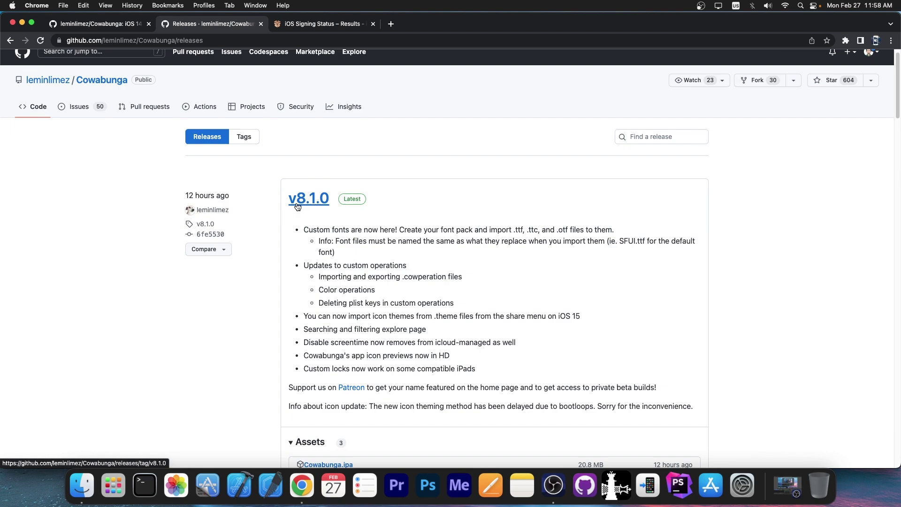
{"action": "left_click_drag", "start_coordinate": [176, 196], "coordinate": [239, 199]}
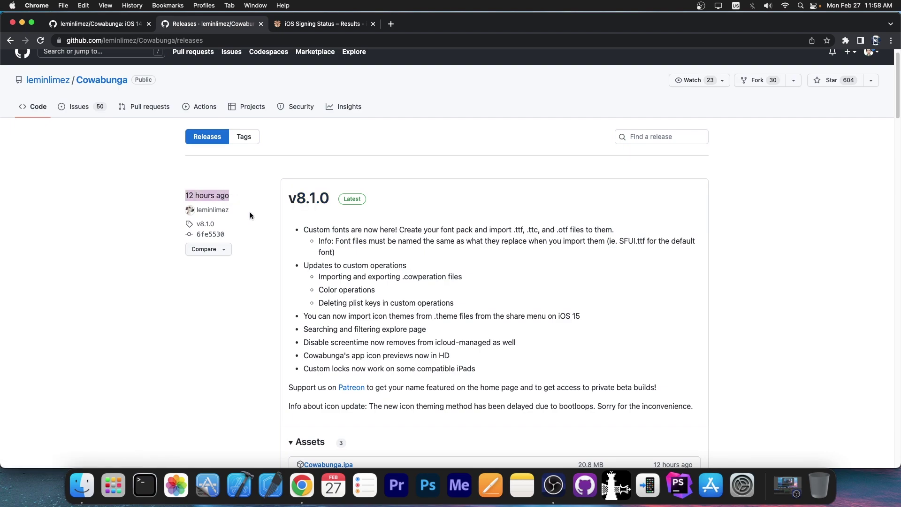
{"action": "scroll", "coordinate": [251, 215], "scroll_direction": "down", "scroll_amount": 3}
{"action": "left_click", "coordinate": [319, 366]}
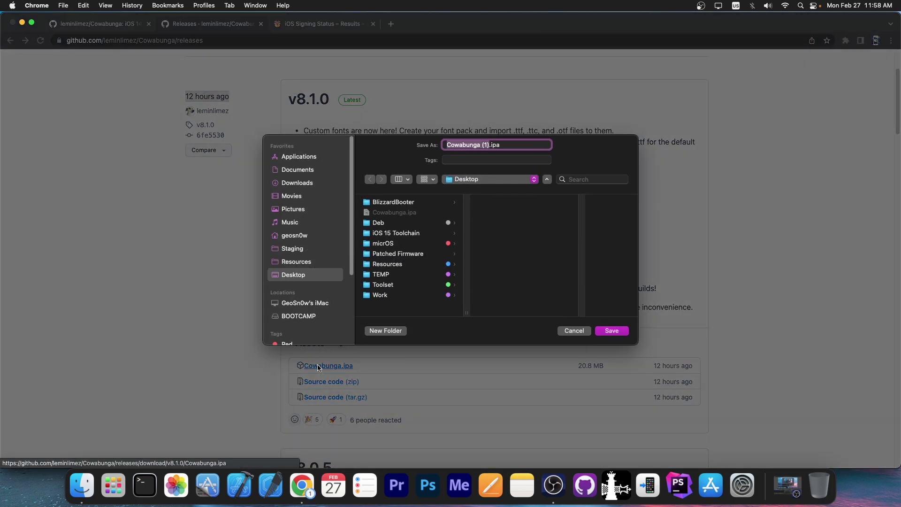
{"action": "key", "text": "Escape"}
{"action": "left_click", "coordinate": [22, 23]}
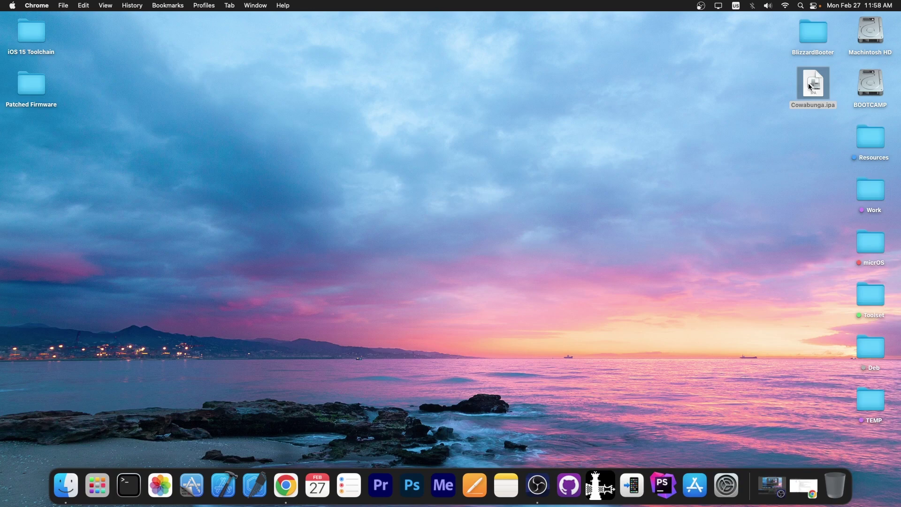
Start a QuickTime movie recording with the iPhone as the source to mirror its screen.
{"action": "left_click", "coordinate": [275, 99]}
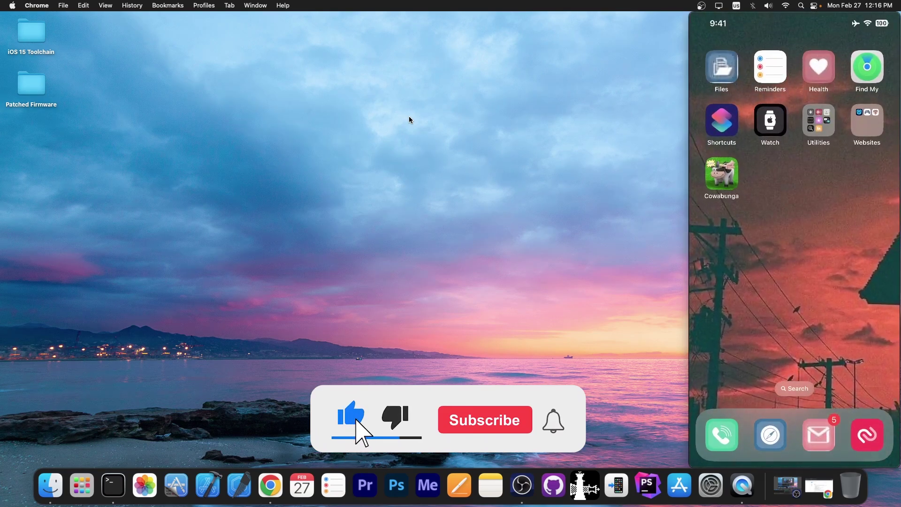
Minimize the QuickTime iPhone mirror window to reveal the whole desktop.
{"action": "left_click", "coordinate": [706, 19]}
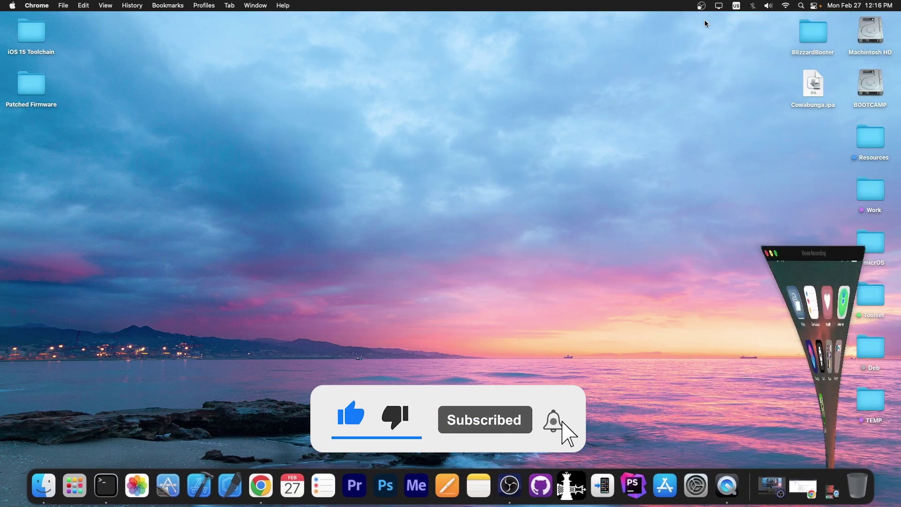